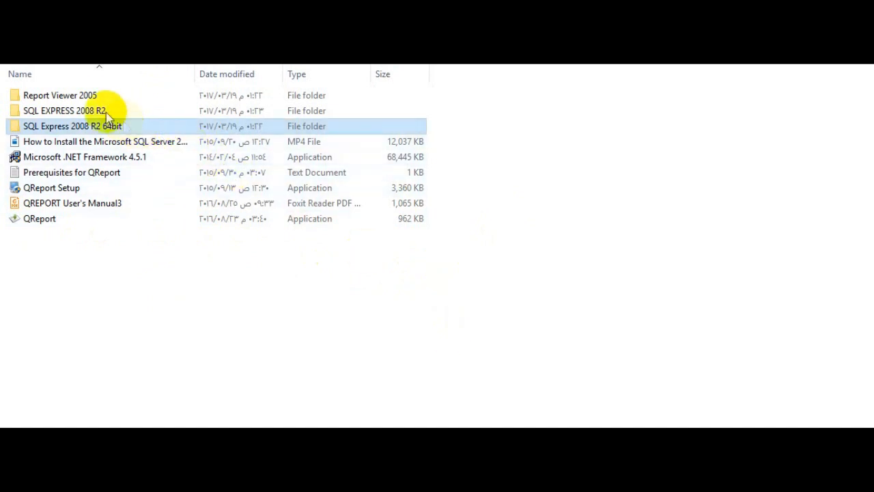
- Open the SQL Express 2008 R2 64bit folder and select the SQLEXPR_x64_ENU installer
click(87, 125)
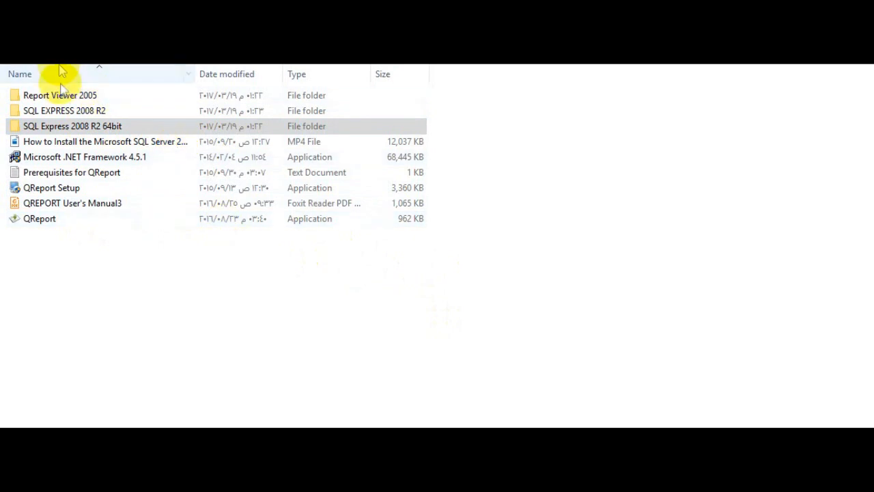
double_click(94, 125)
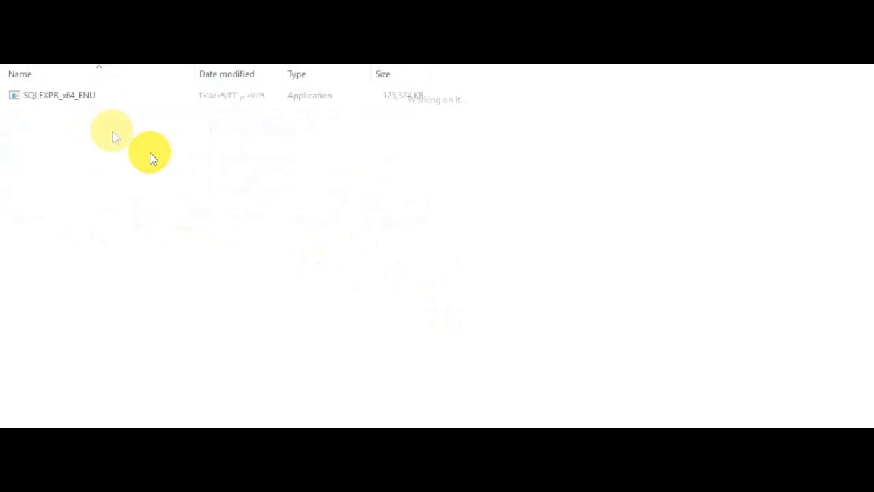
click(82, 99)
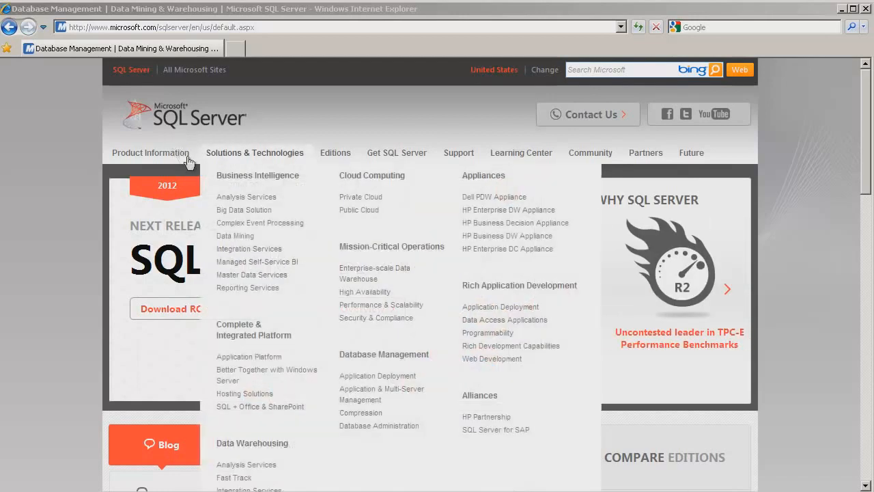
- In Internet Explorer, open the SQL Server Express edition page and choose the 2008 R2 32-bit database with tools download
mouse_move(328, 161)
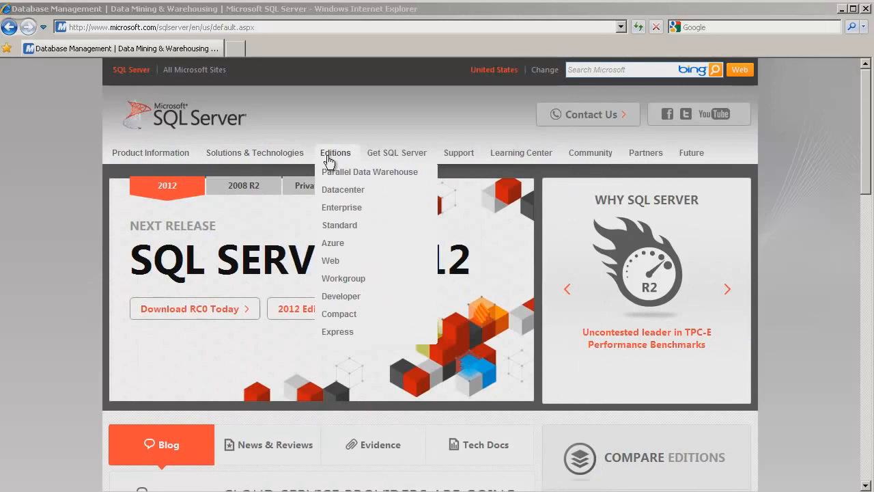
click(338, 332)
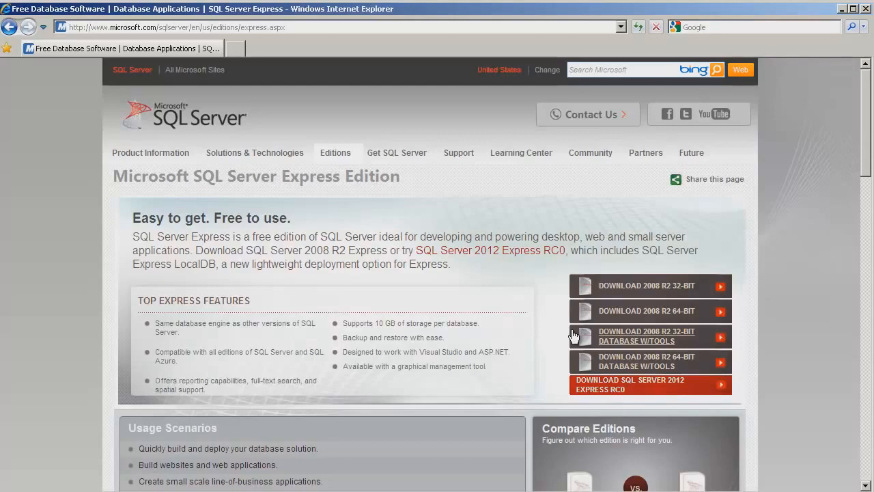
click(611, 340)
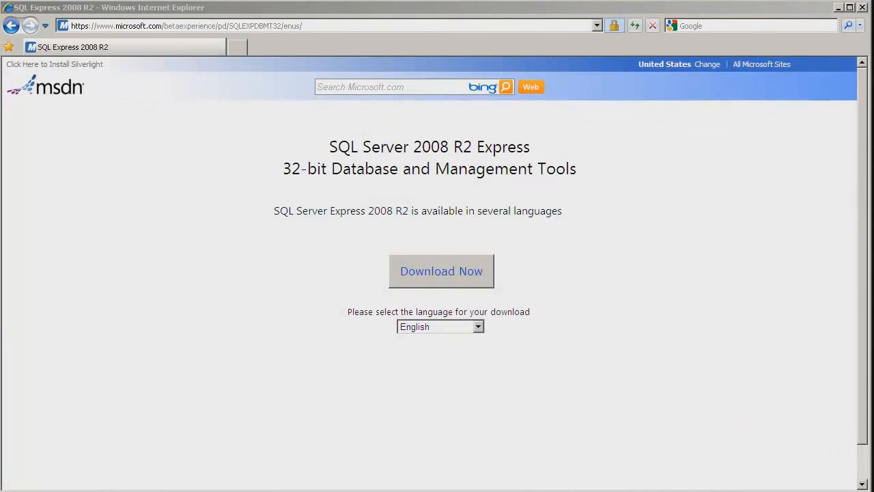
- Start the SQL Server 2008 R2 Express download, allow the blocked file and save the installer to the desktop
click(451, 279)
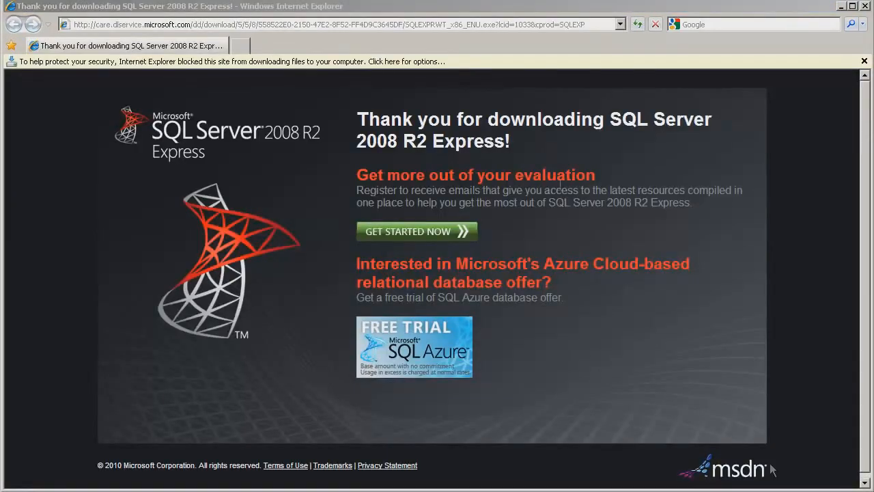
click(425, 66)
click(439, 73)
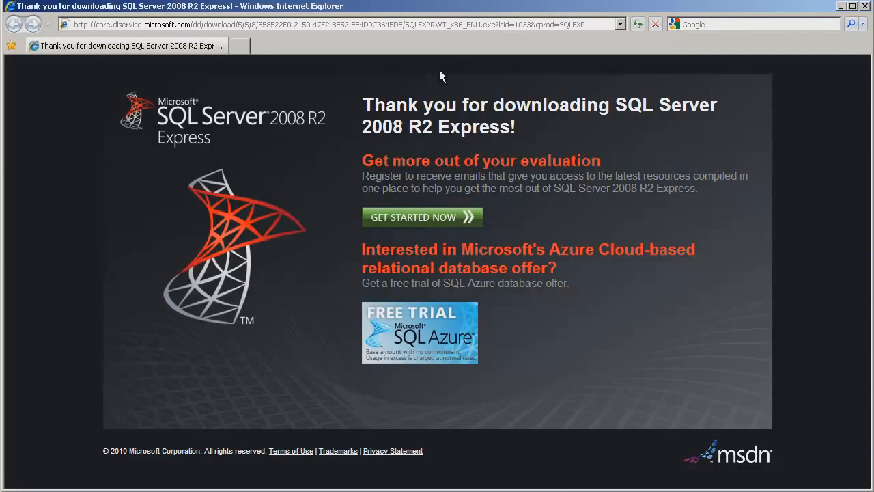
click(478, 273)
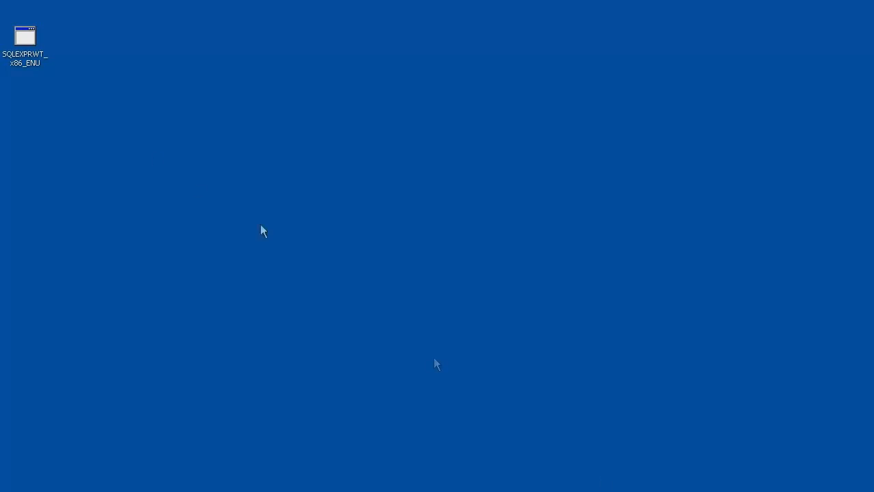
- Run SQLEXPRWT_x86_ENU from the desktop and start a new SQL Server 2008 R2 installation
double_click(30, 55)
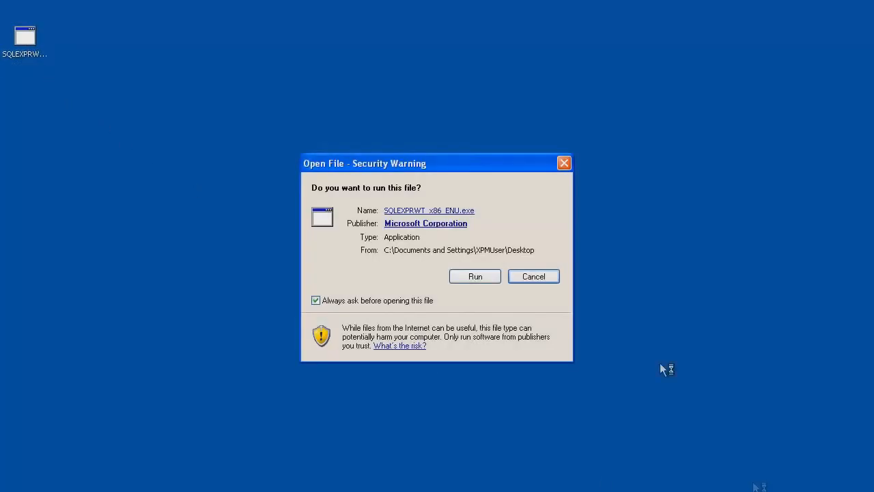
click(492, 277)
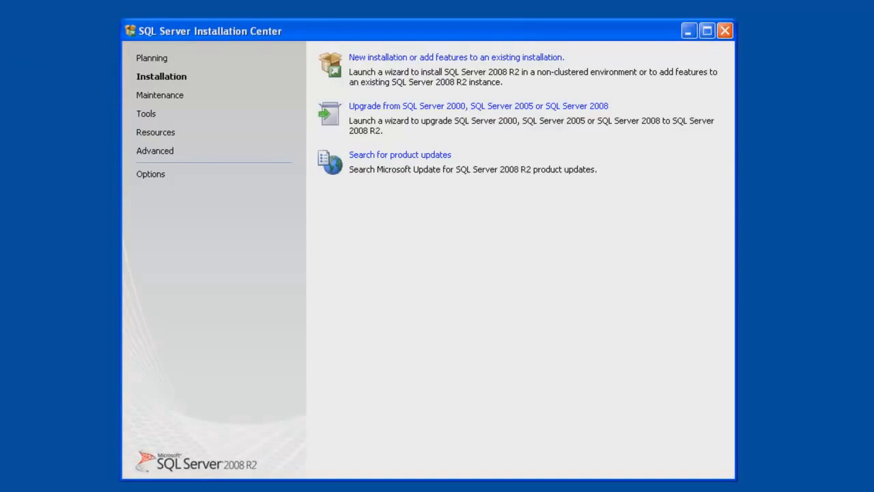
click(452, 58)
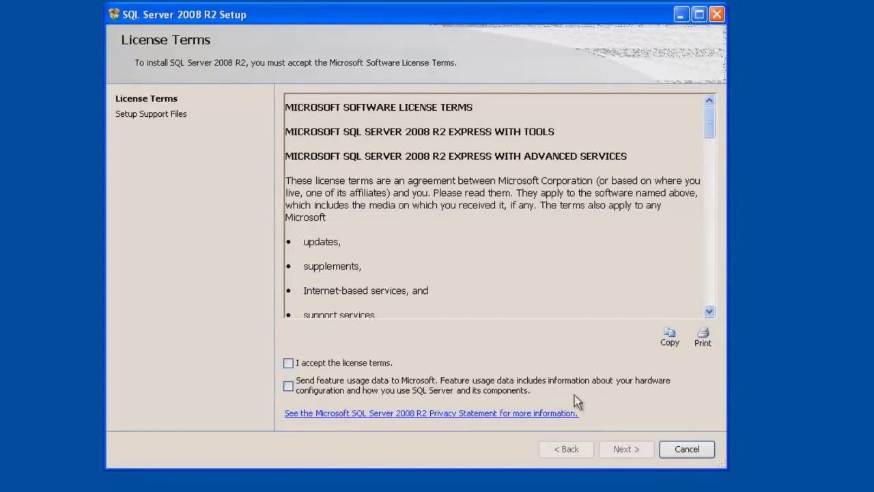
- Accept the license terms and continue past the setup support rules to the feature selection
click(289, 364)
click(642, 447)
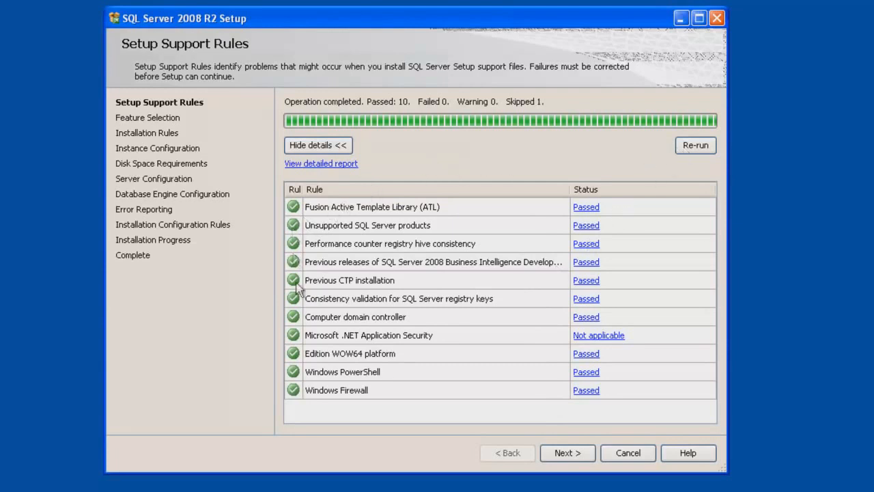
click(569, 452)
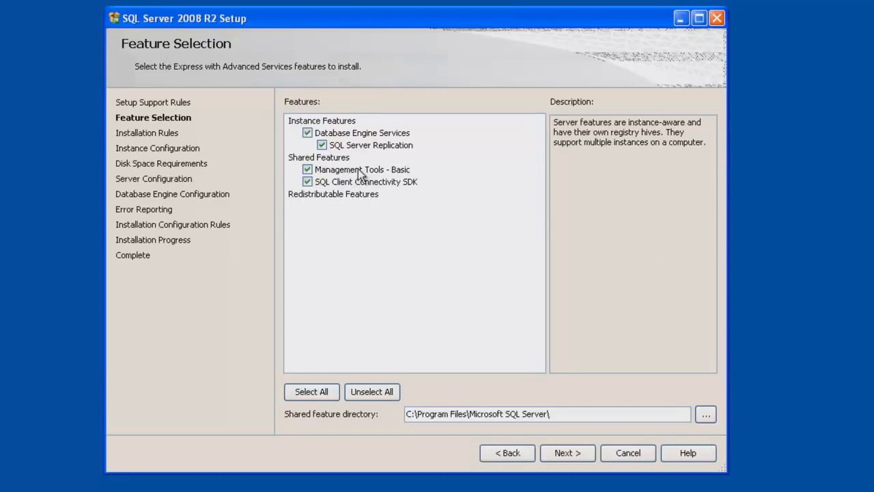
- Exclude SQL Server Replication and SQL Client Connectivity SDK from the features to install
click(322, 145)
click(307, 181)
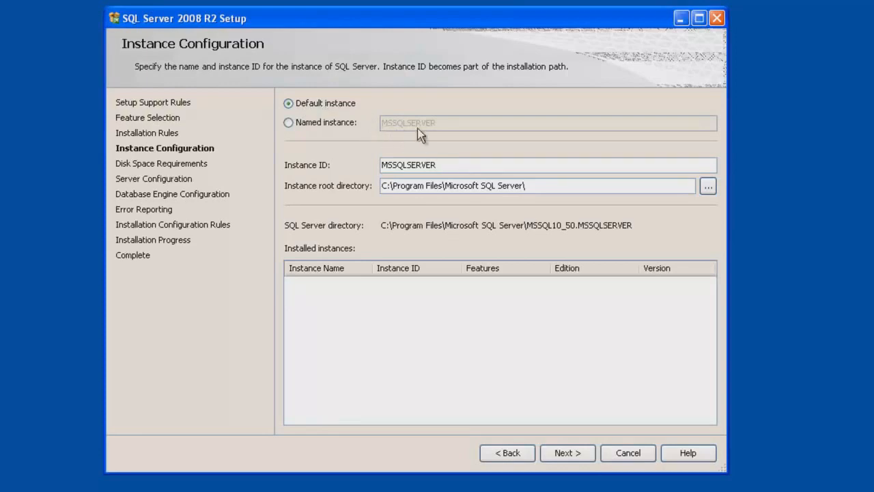
- Configure the installation as a named instance called SQLEXPRESS and continue
click(292, 124)
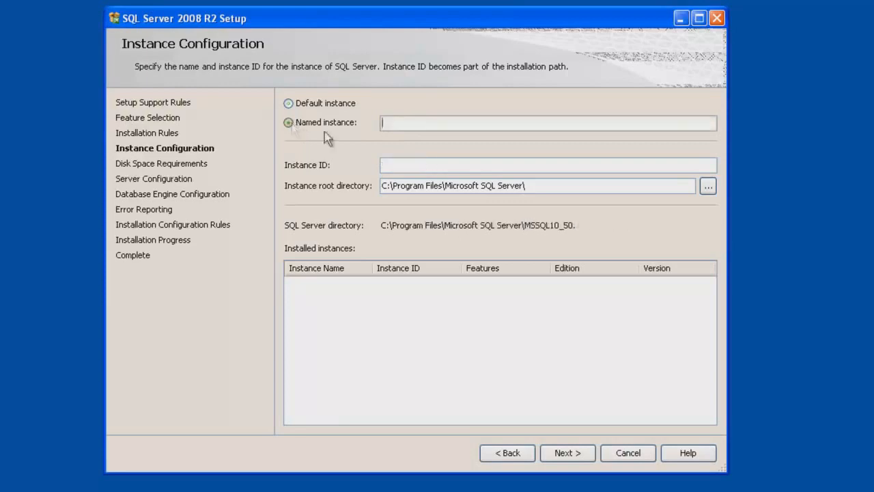
text(SQLEXPRESS)
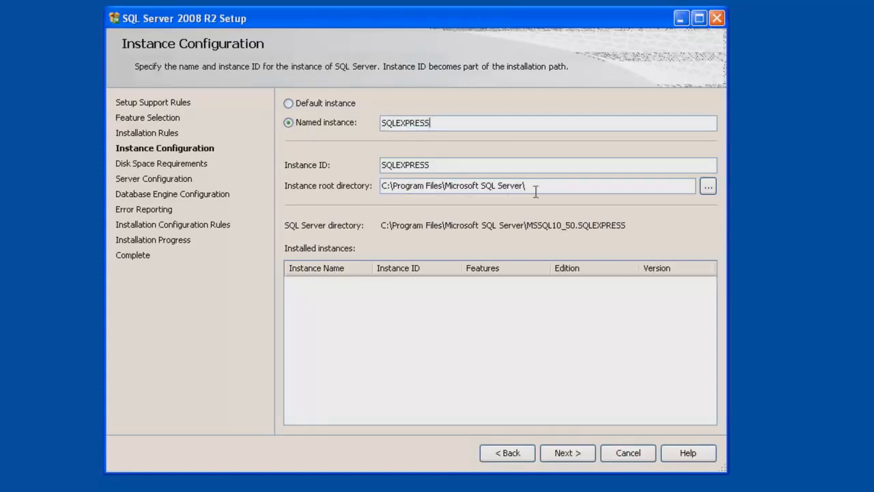
click(577, 451)
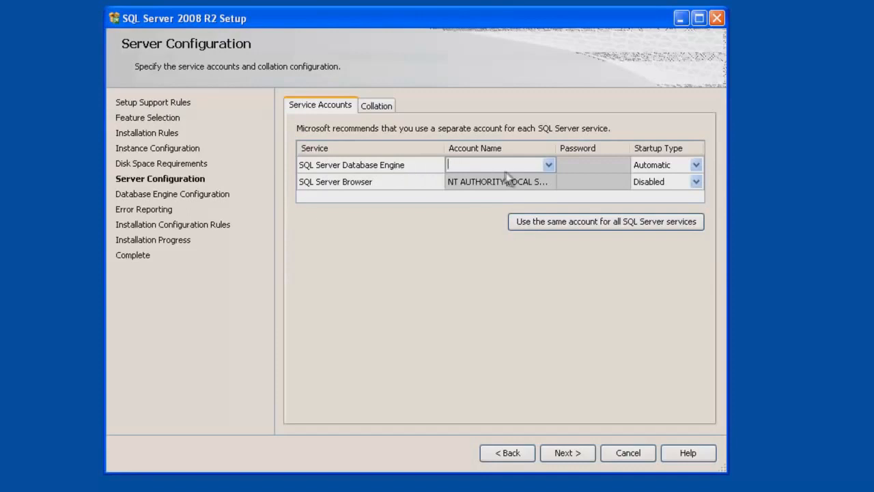
- Set the SQL Server Database Engine service account to NT AUTHORITY\SYSTEM and continue
click(549, 165)
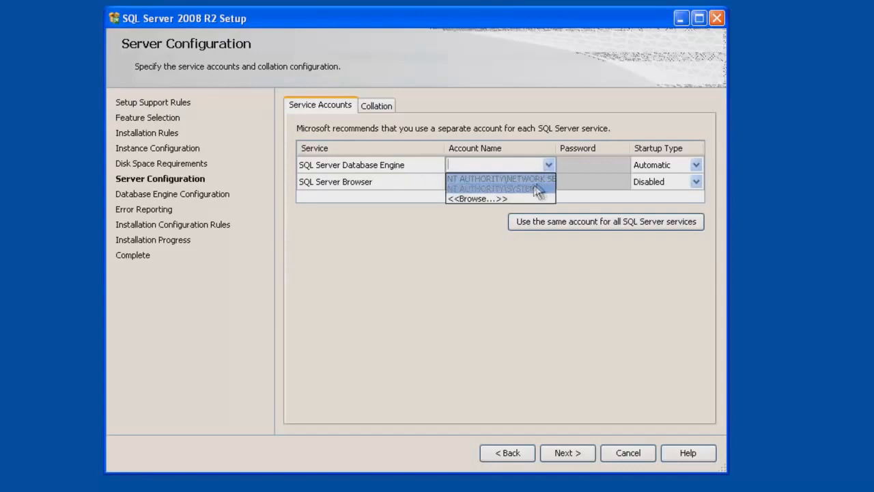
click(528, 188)
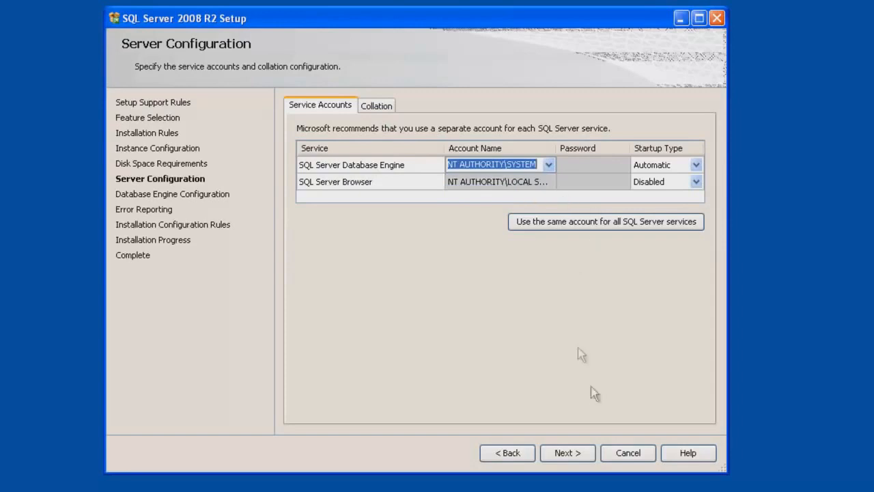
click(577, 453)
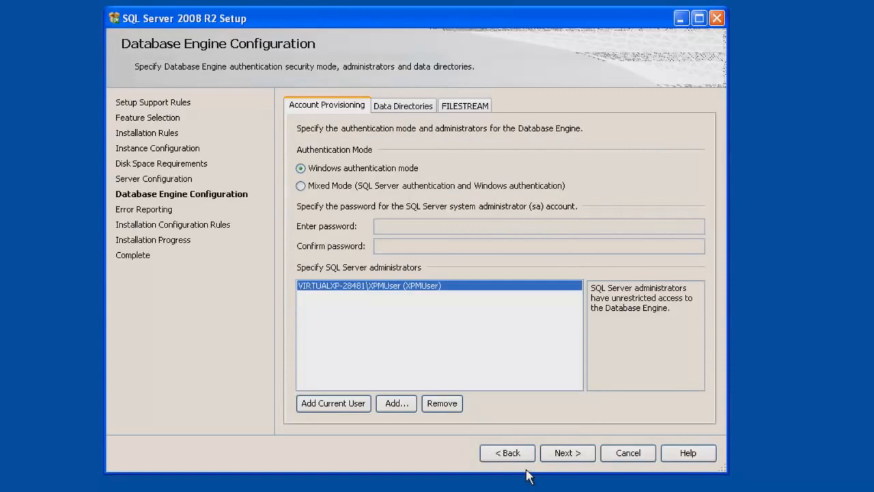
- Choose Mixed Mode authentication, enter and confirm the system administrator (sa) account password, and continue
click(318, 187)
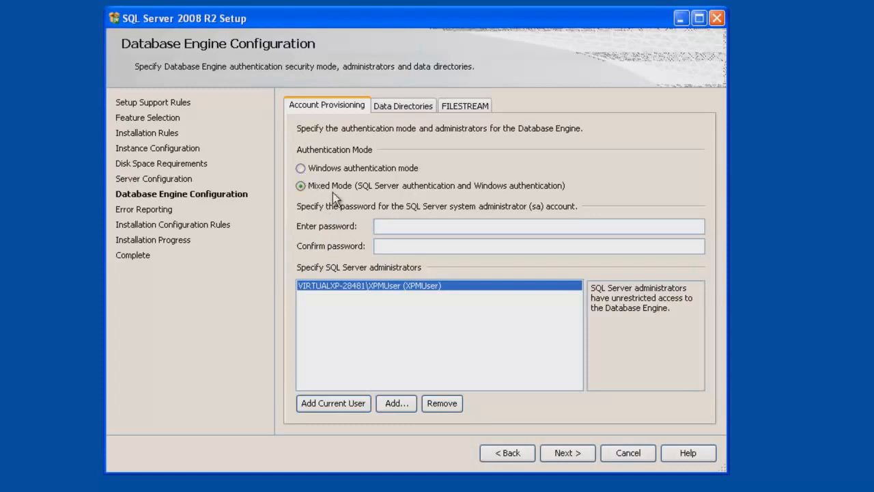
click(380, 227)
text(••••••••)
key(Tab)
text(••••••••)
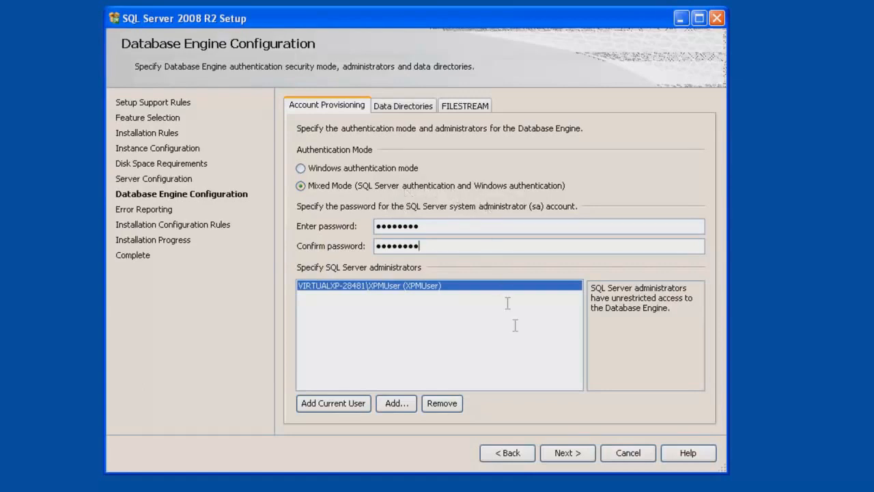
click(566, 453)
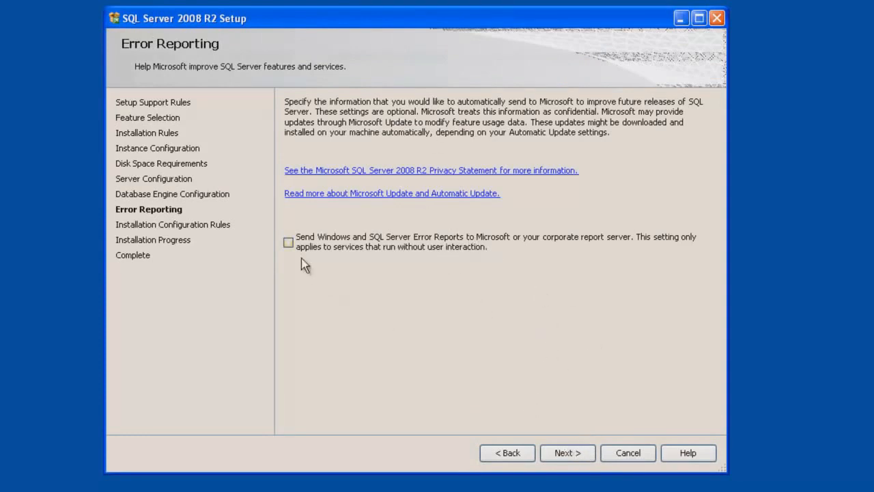
- Proceed with the installation without enabling error reports and close the completed setup
click(569, 452)
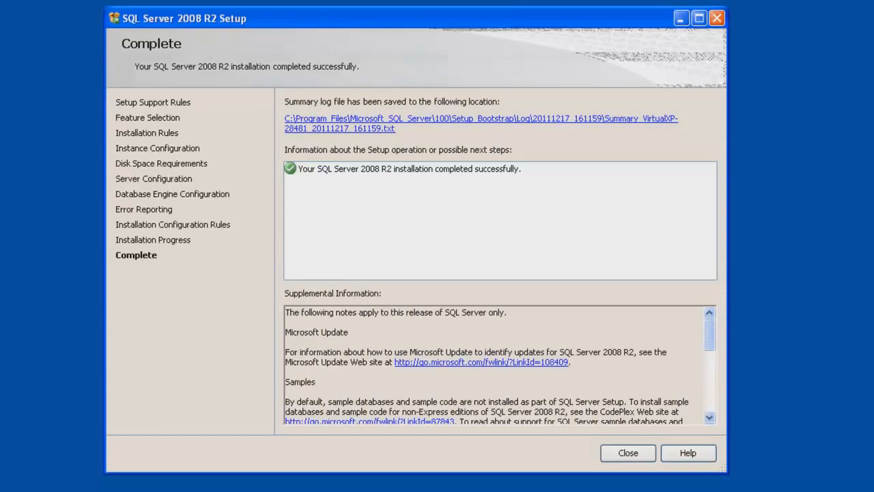
click(627, 452)
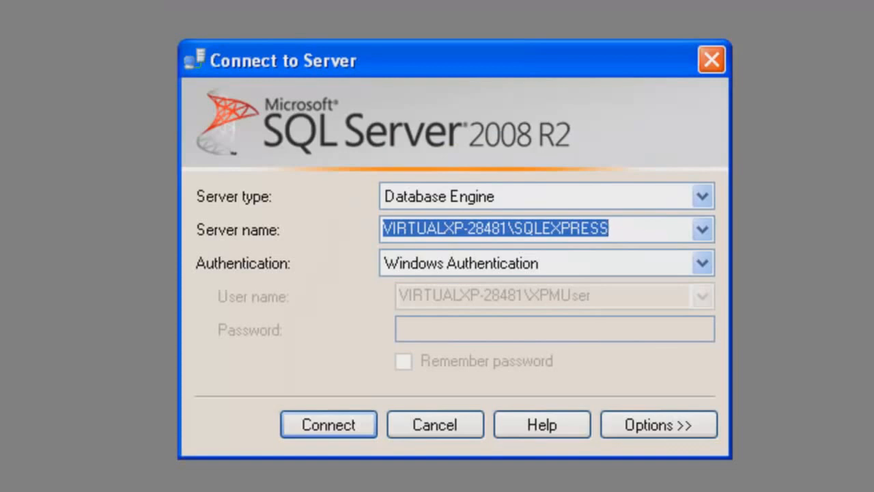
- In SQL Server Management Studio, connect to the SQLEXPRESS instance with Windows Authentication, expand its Databases folder and open a new query
click(327, 419)
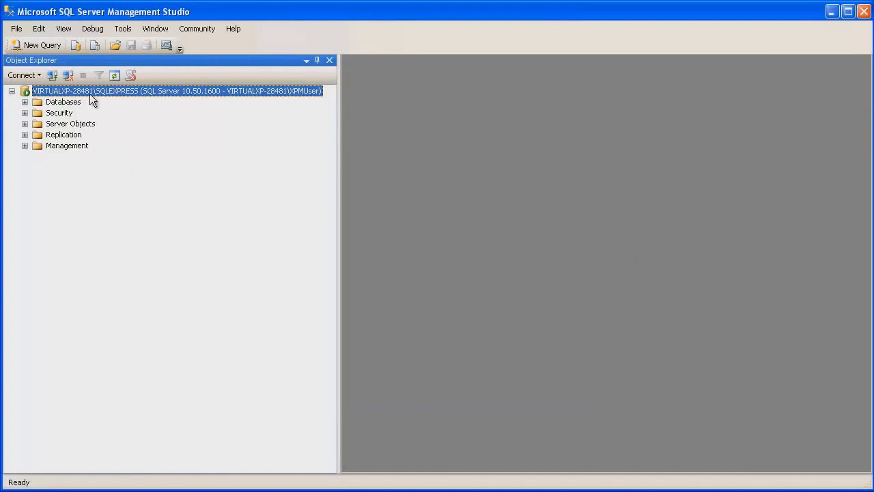
click(25, 103)
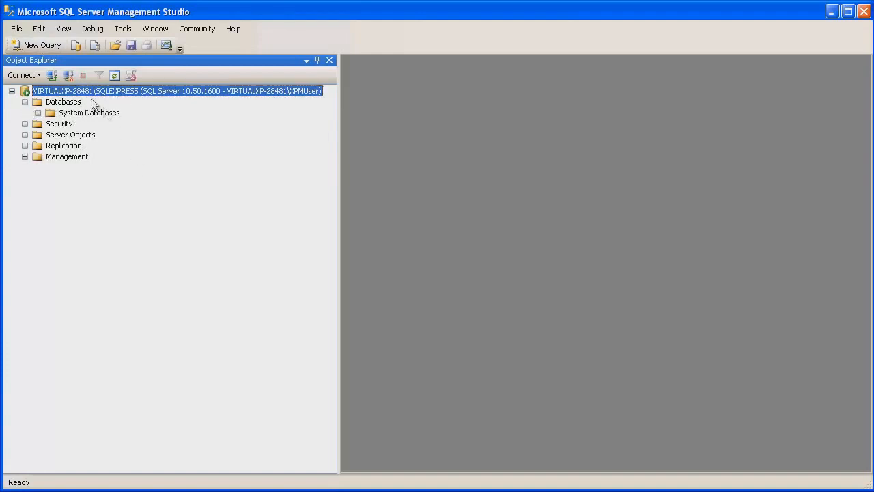
click(54, 45)
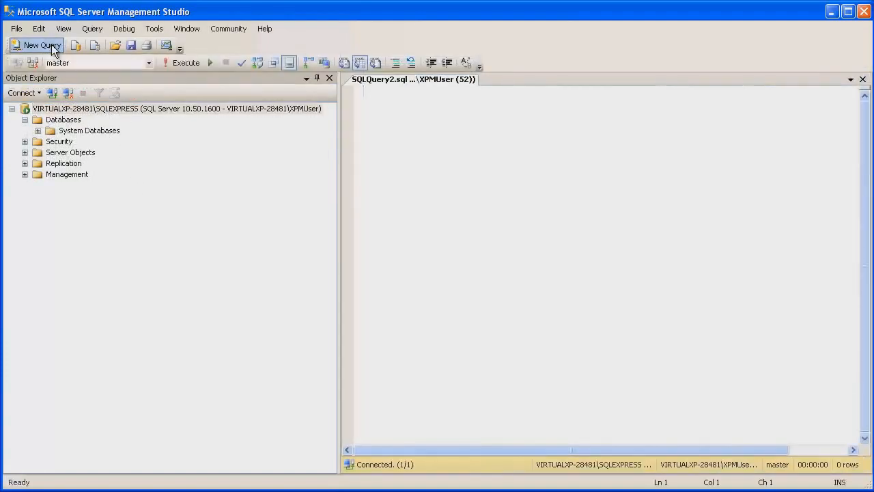